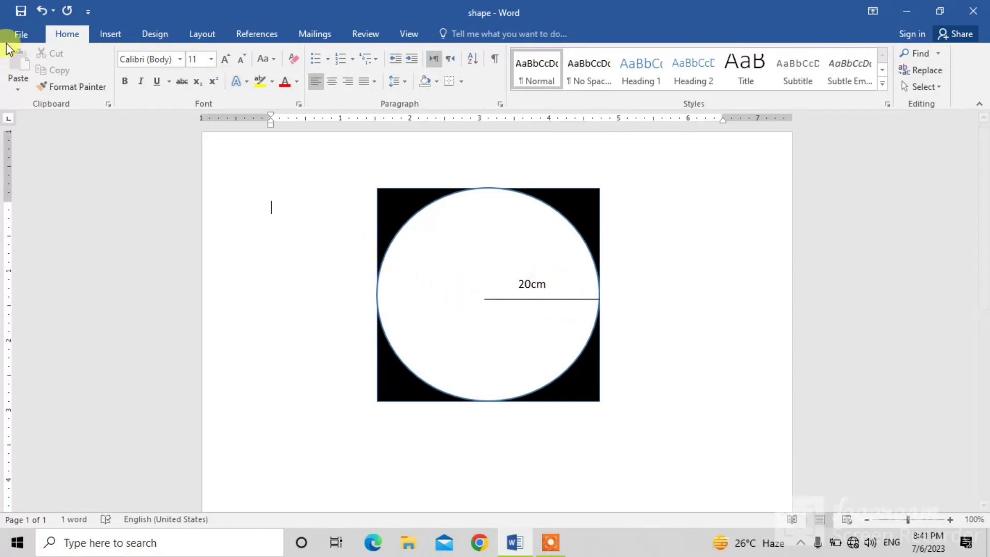
Step: Create a new blank document, Document4, separate from the circle drawing
left_click(20, 38)
left_click(40, 96)
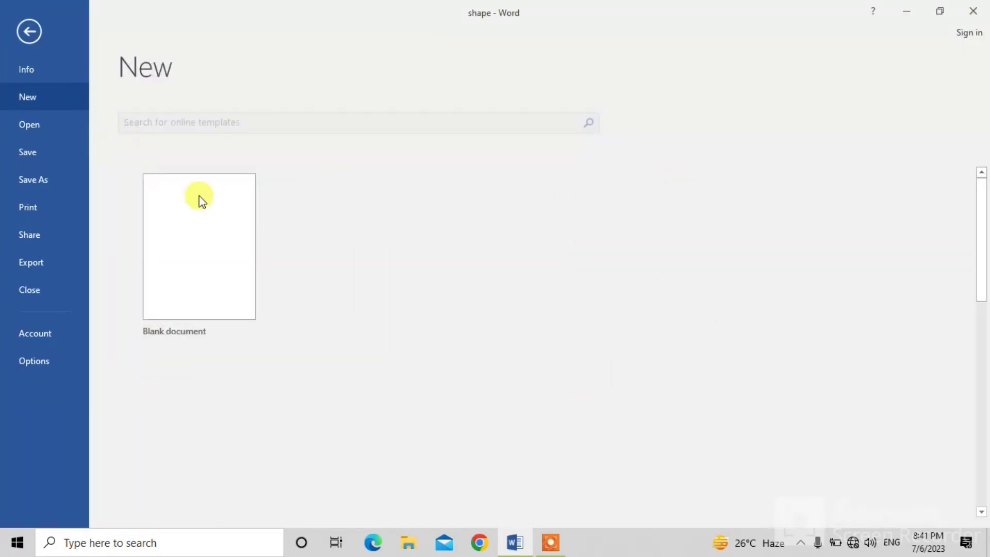
left_click(190, 230)
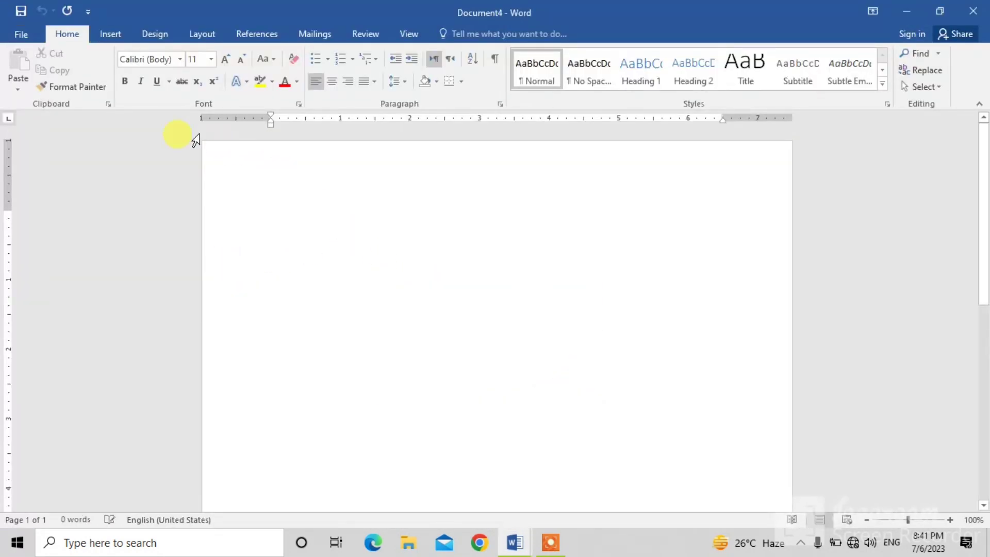
left_click(112, 35)
Step: Draw a 2.25 by 2.16 inch oval near the page's upper left and fill it light grey
left_click(199, 95)
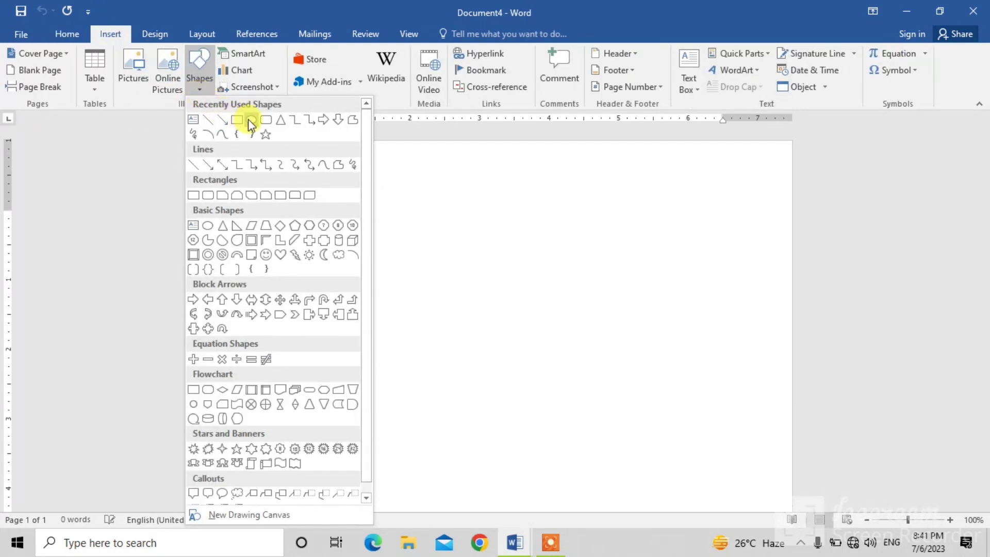
left_click(248, 119)
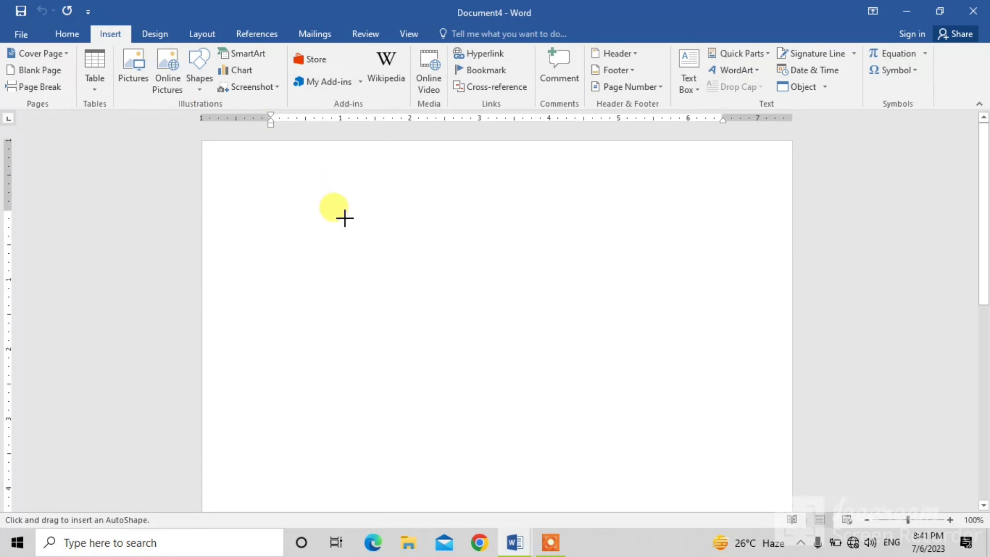
mouse_move(345, 218)
left_mouse_down()
mouse_move(393, 276)
mouse_move(487, 341)
mouse_move(482, 360)
mouse_move(495, 375)
left_mouse_up()
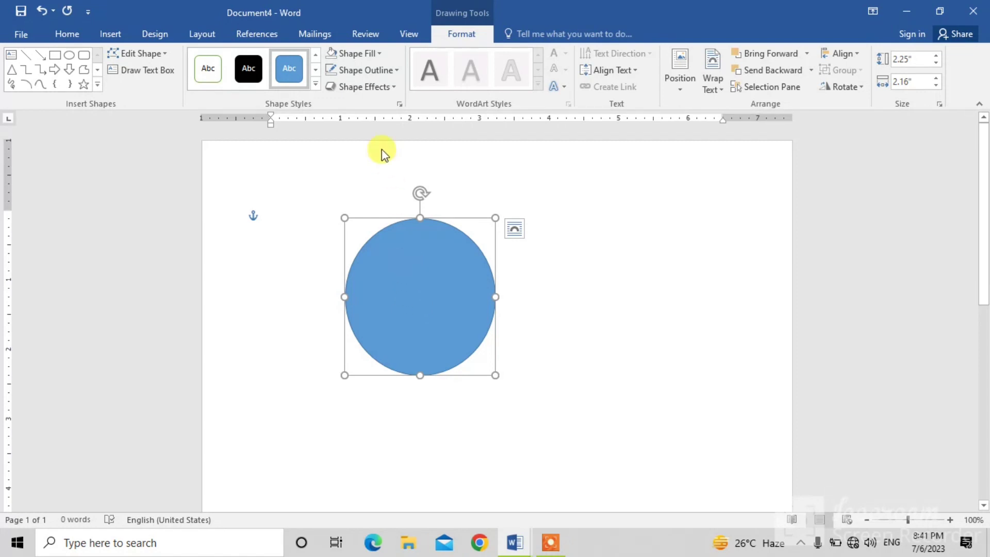
left_click(380, 56)
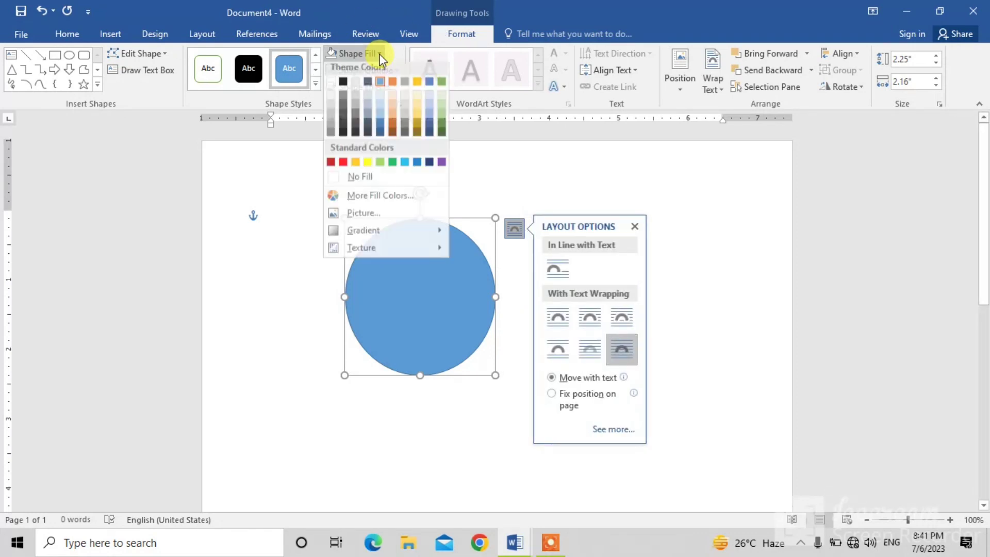
left_click(354, 107)
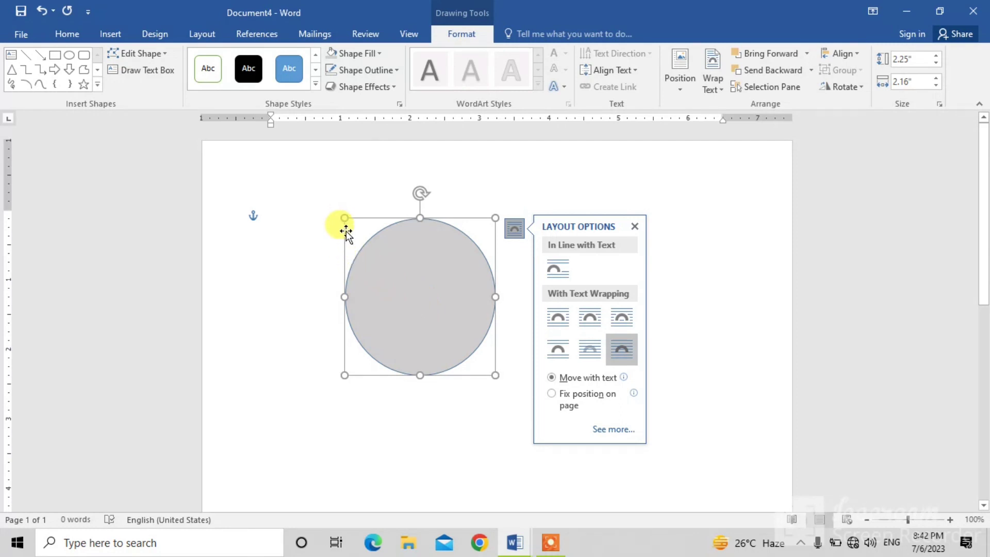
Step: Draw a rectangle exactly covering the circle and send it backward behind the circle
left_click(107, 33)
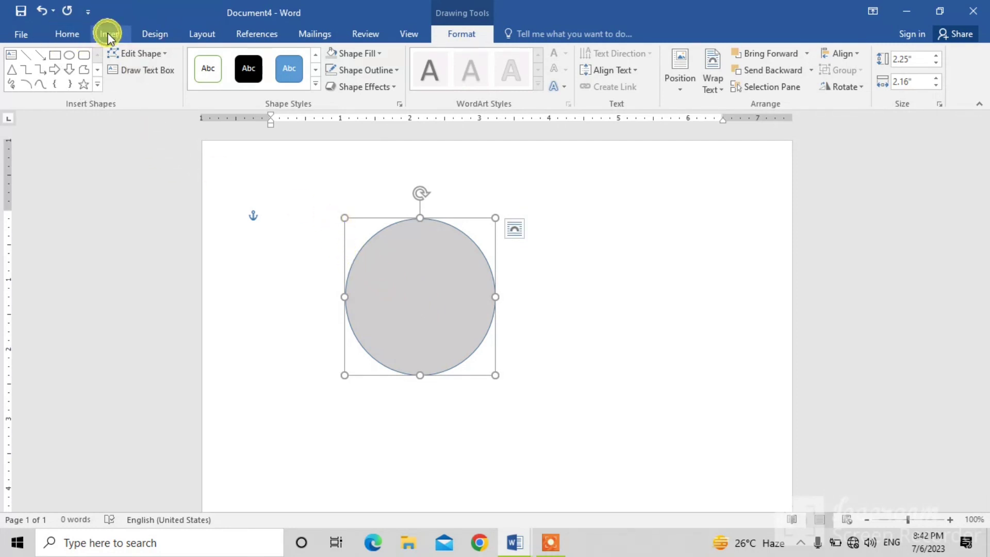
left_click(196, 89)
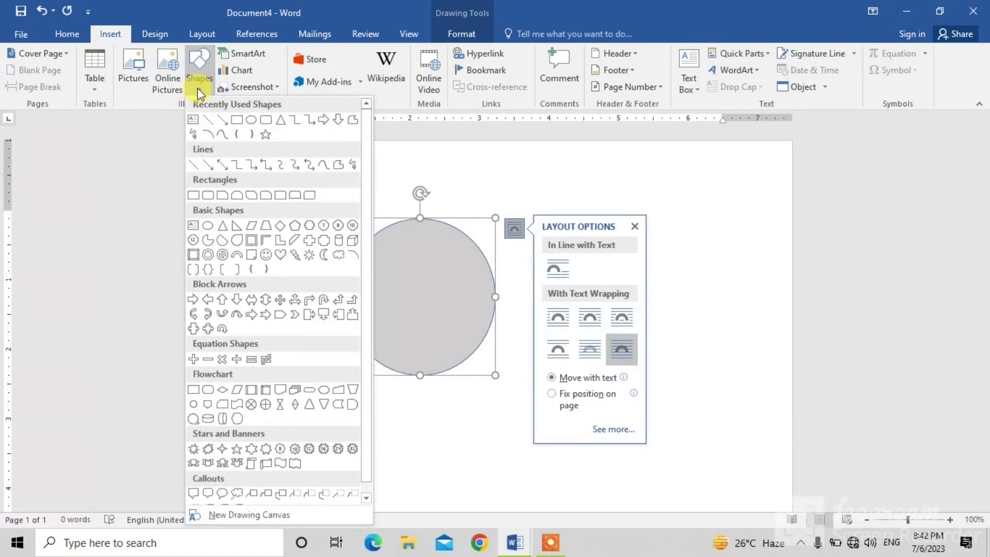
left_click(238, 122)
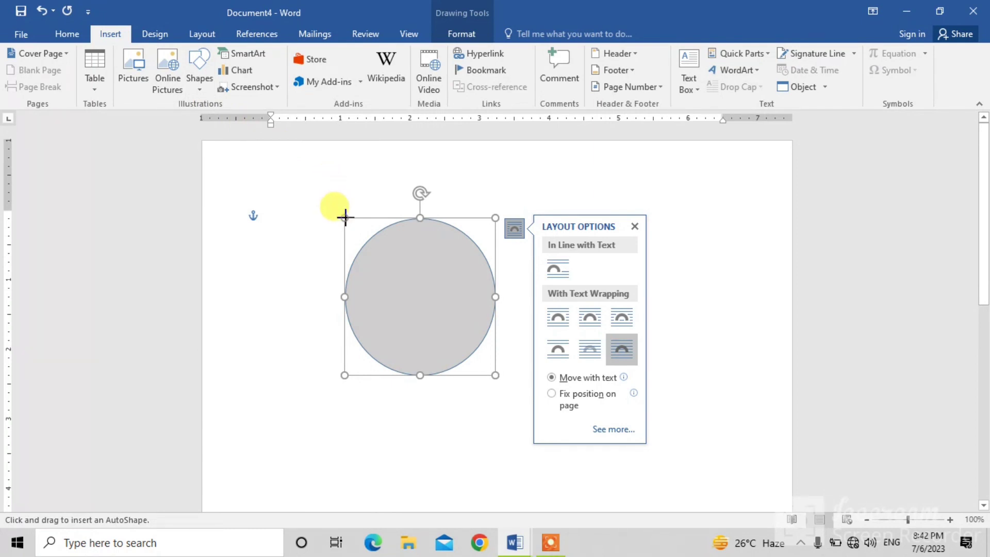
mouse_move(345, 218)
left_mouse_down()
mouse_move(499, 269)
mouse_move(495, 371)
left_mouse_up()
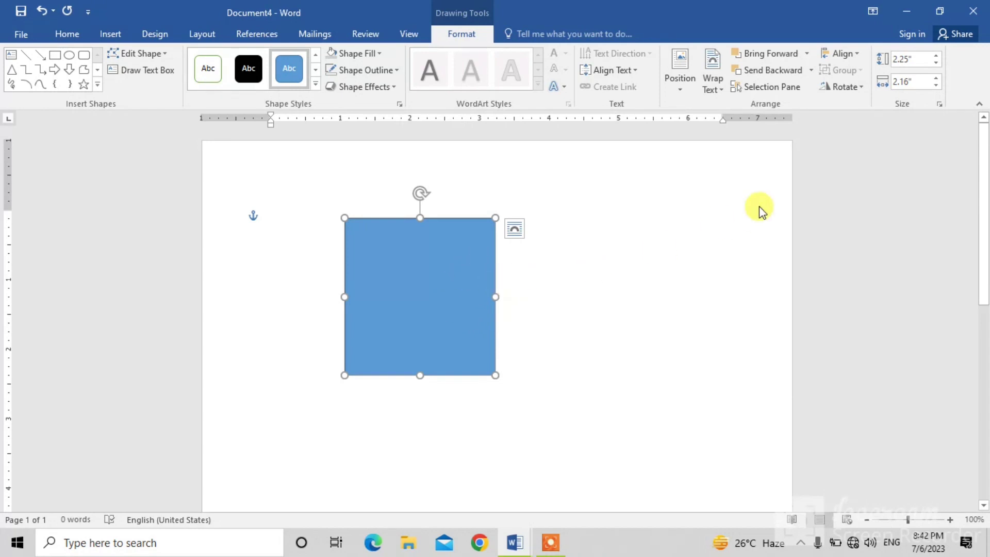
left_click(776, 72)
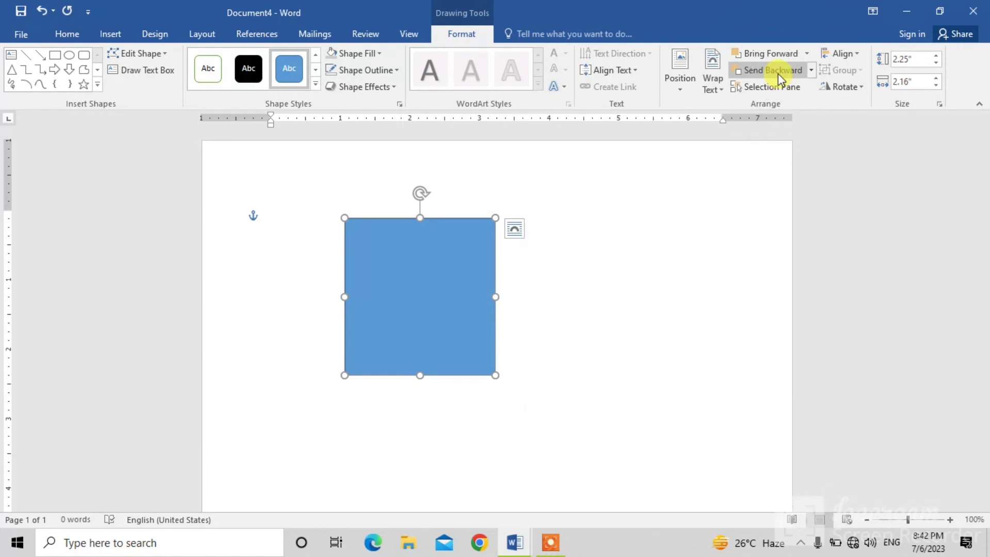
left_click(773, 70)
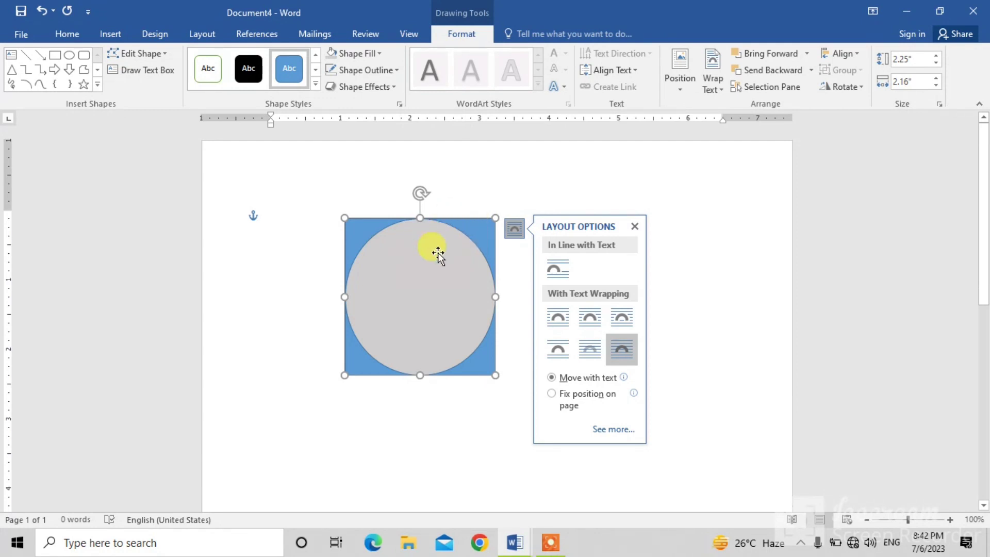
Step: Fill the square behind the circle with the dark blue-grey theme colour
left_click(379, 56)
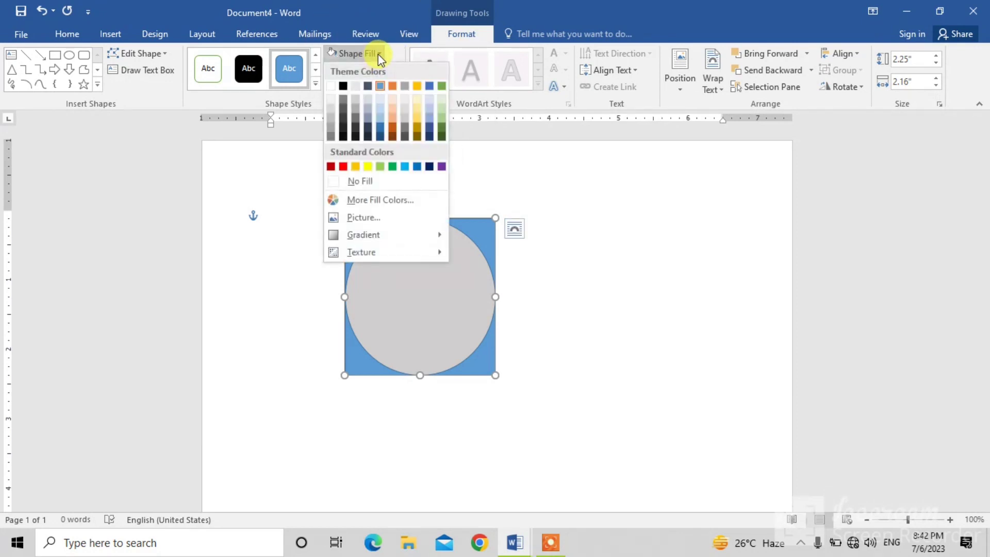
left_click(364, 87)
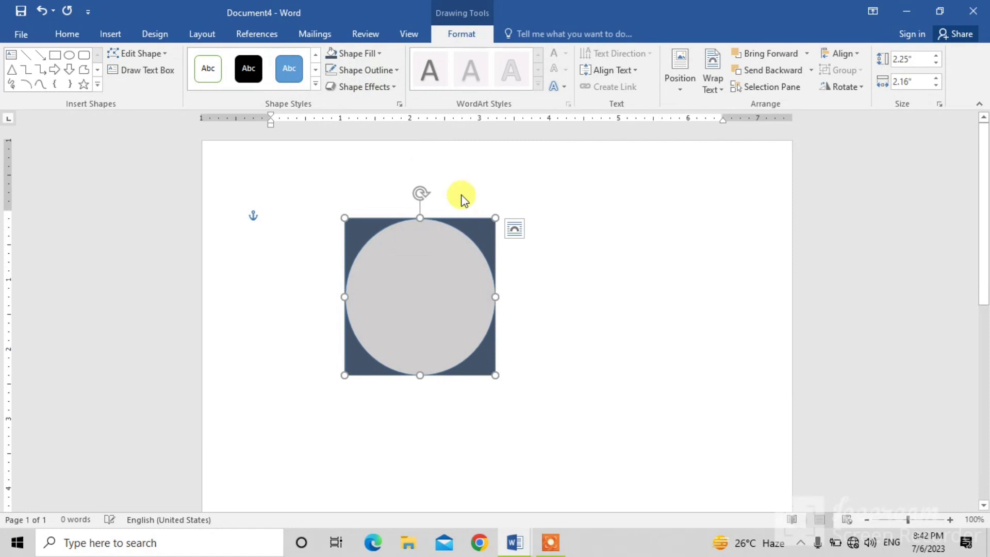
left_click(558, 357)
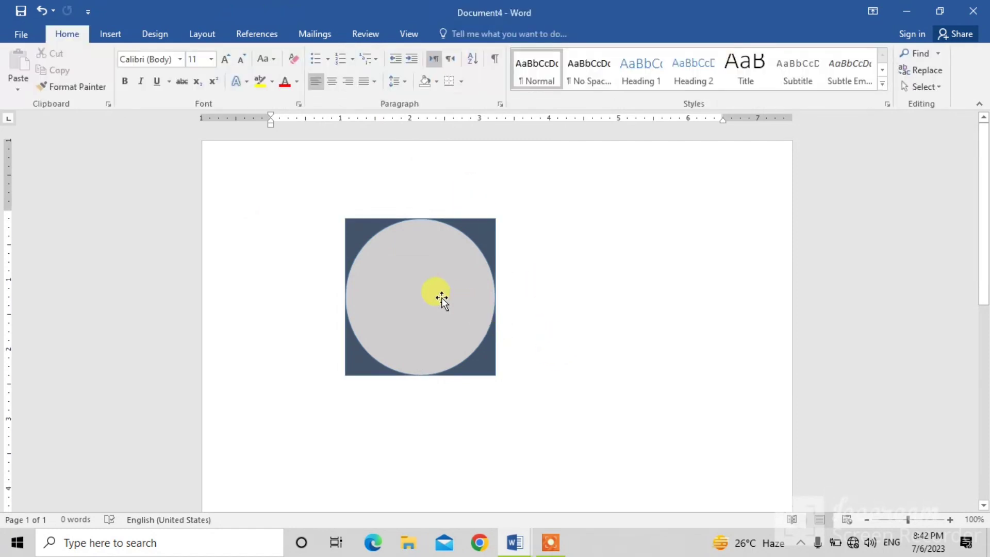
Step: Draw a horizontal radius line from the circle's centre to its right edge, outlined Black, Text 1
left_click(437, 296)
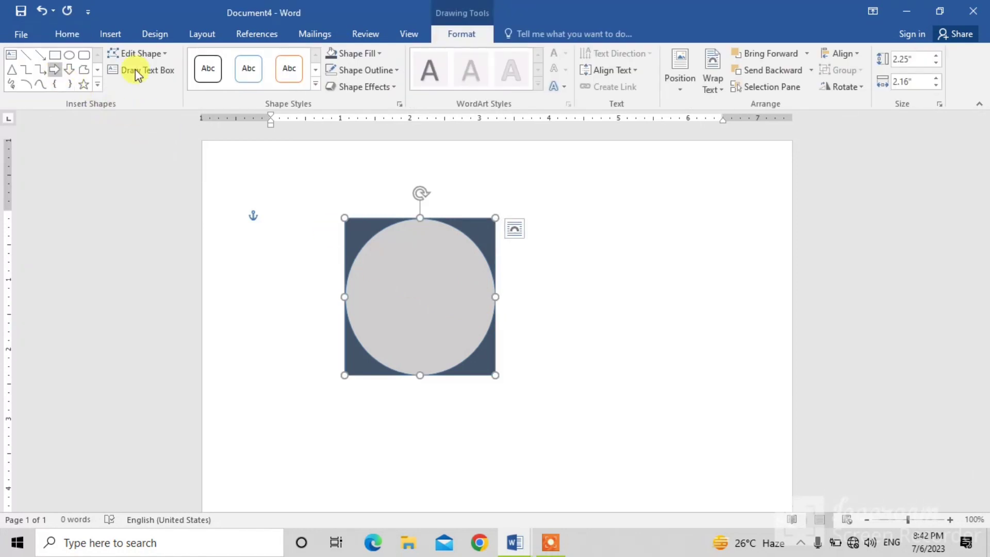
left_click(110, 35)
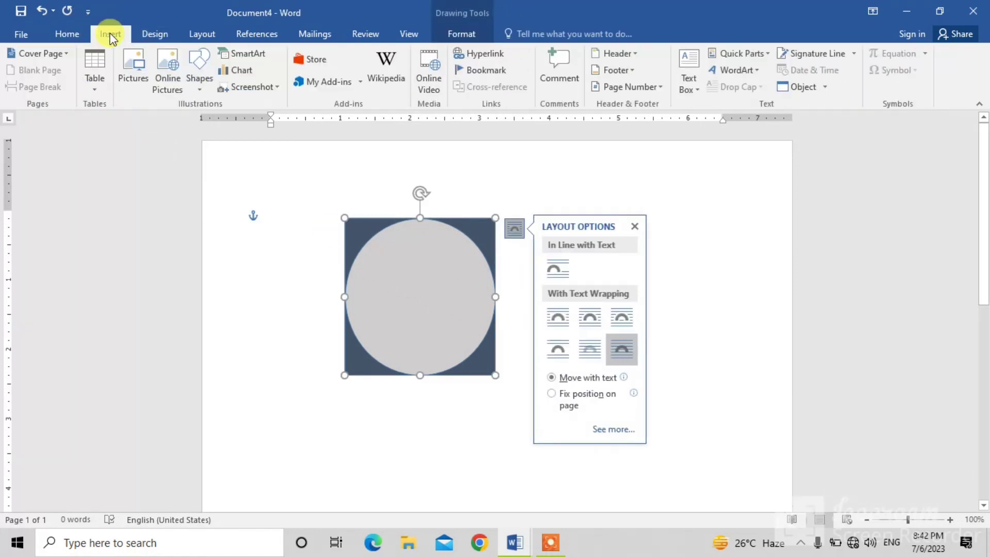
left_click(198, 89)
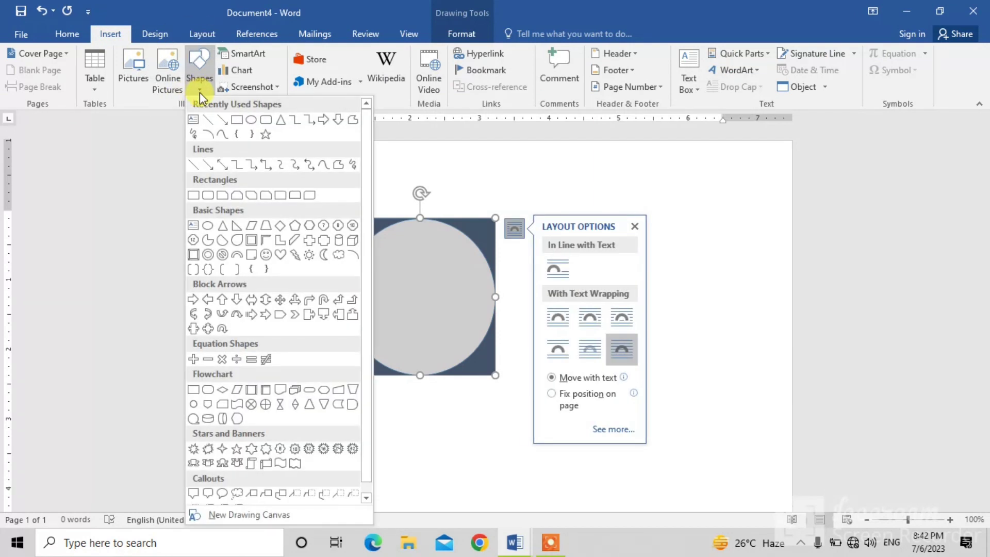
left_click(209, 122)
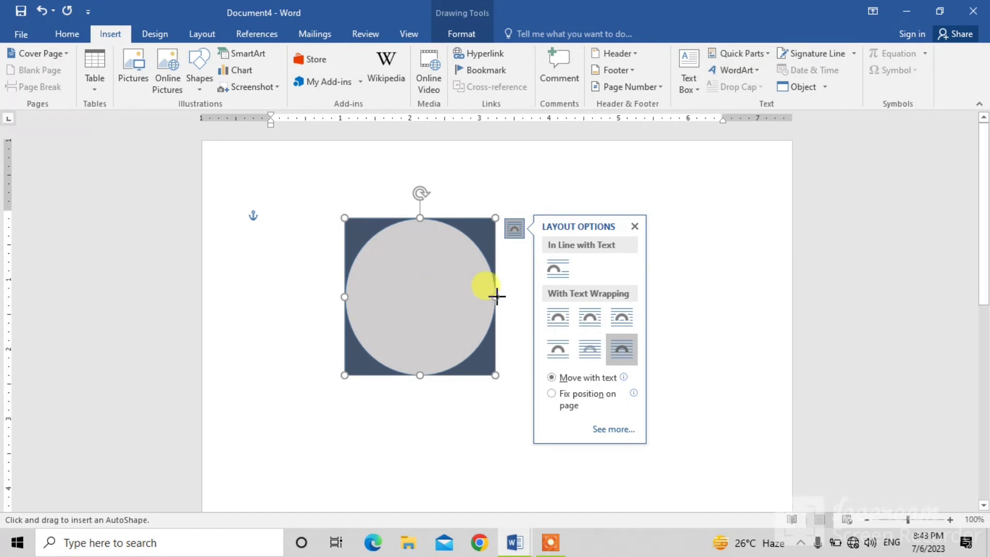
left_click_drag(494, 297, 421, 297)
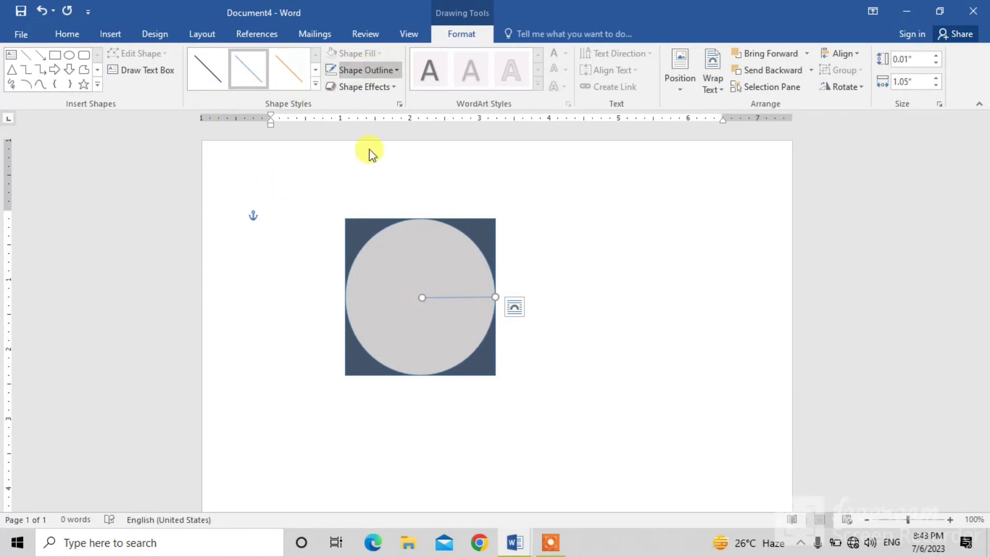
left_click(392, 70)
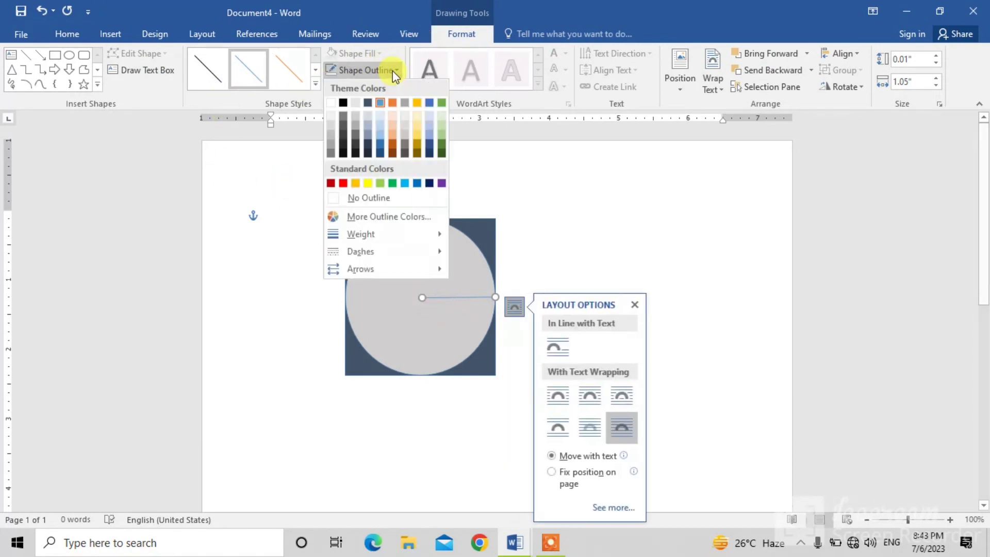
left_click(343, 103)
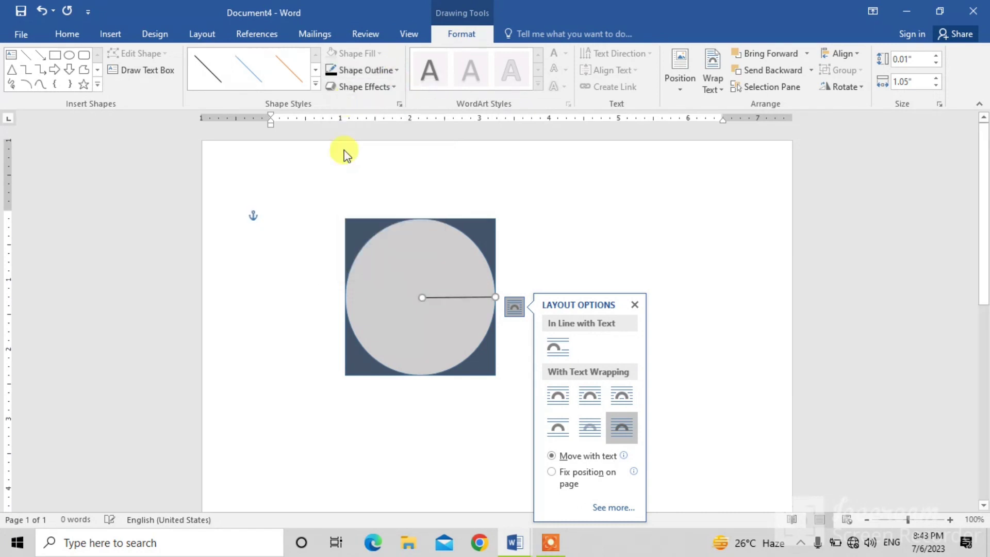
left_click(561, 249)
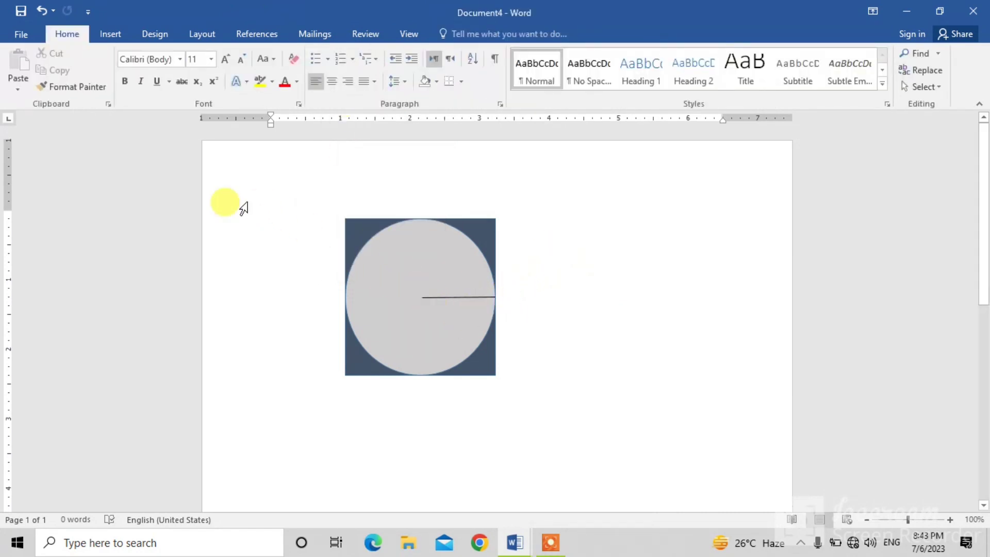
Step: Add a simple text box reading '20cm' with enlarged font, shrunk to fit the text
left_click(106, 34)
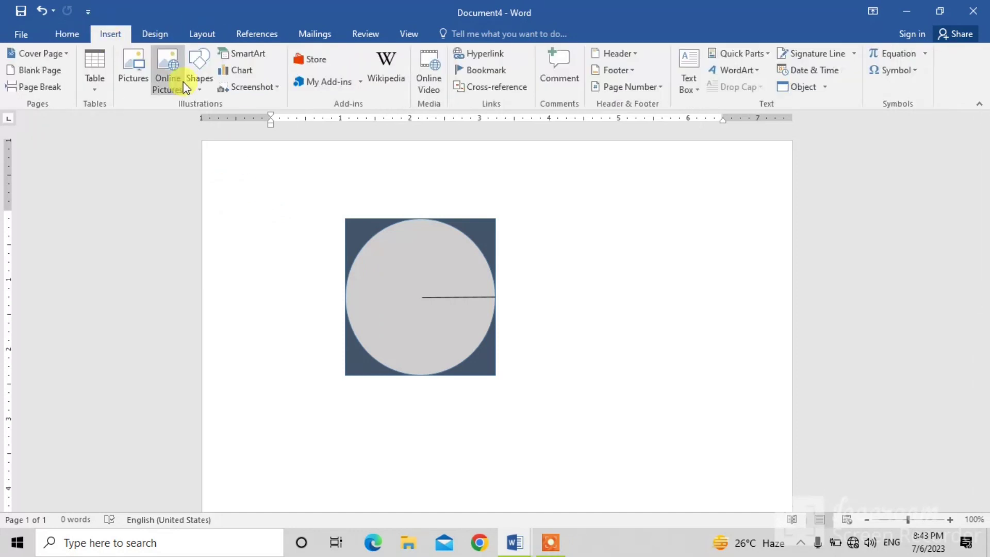
left_click(685, 64)
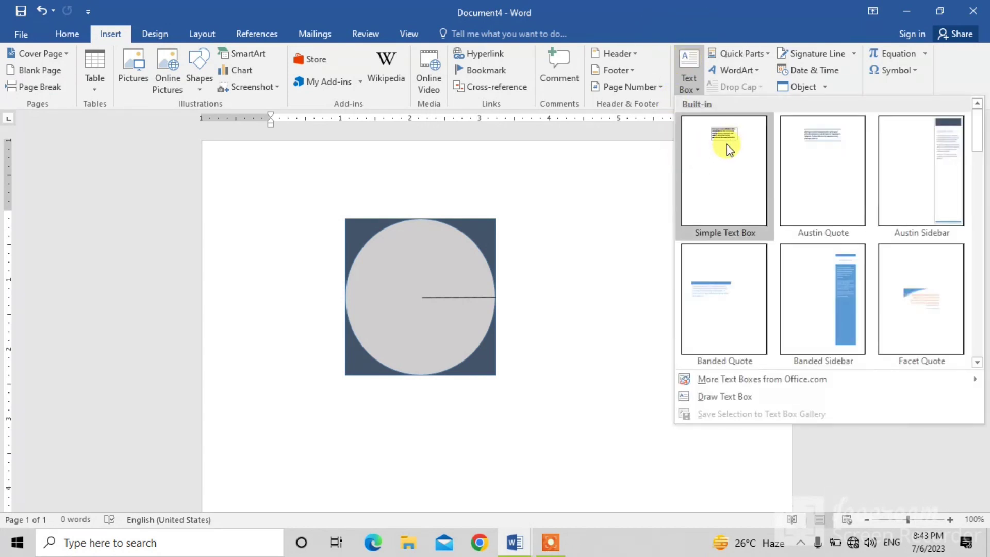
left_click(727, 147)
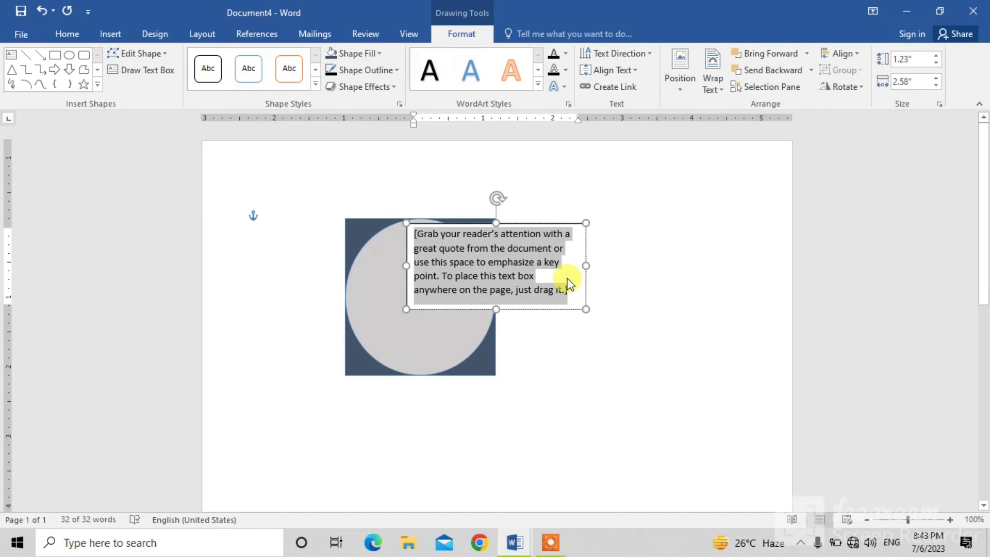
key("Delete")
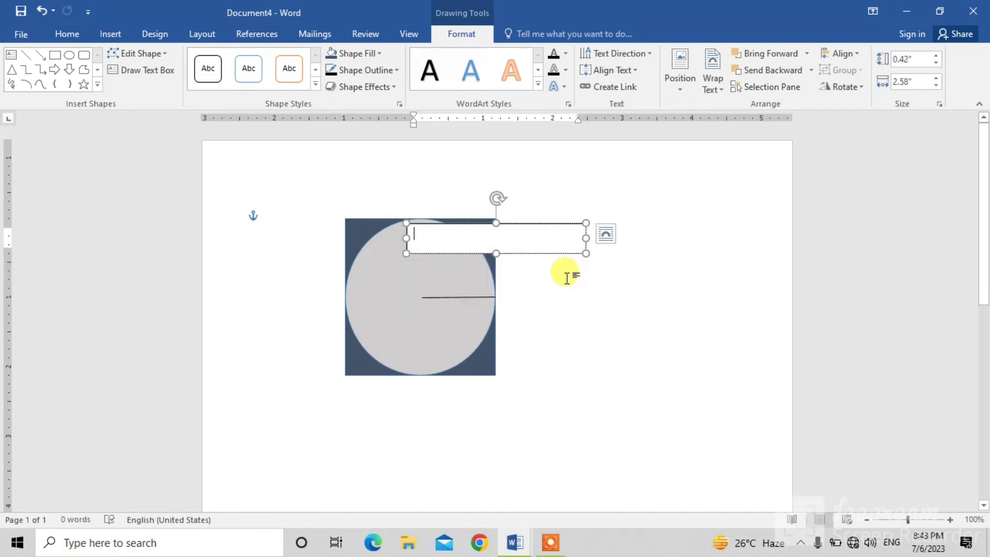
type("20")
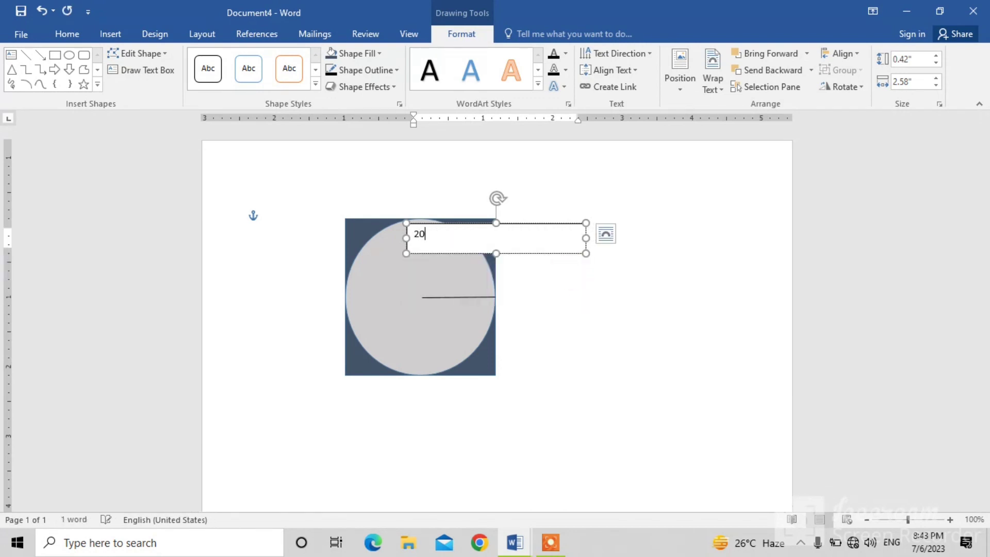
type("cm")
left_click_drag(443, 238, 412, 242)
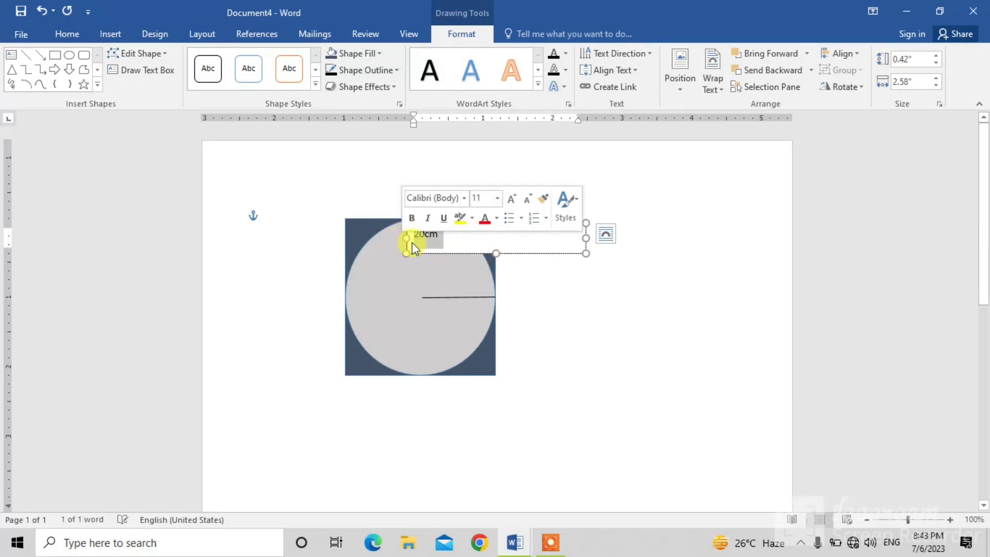
key("ctrl+bracketright")
key("ctrl+bracketright")
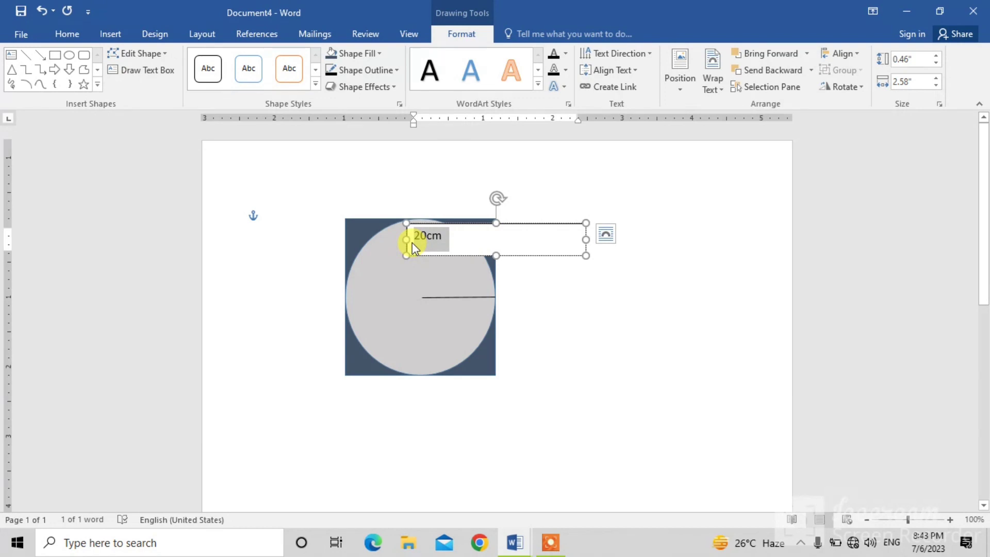
left_click_drag(586, 255, 428, 244)
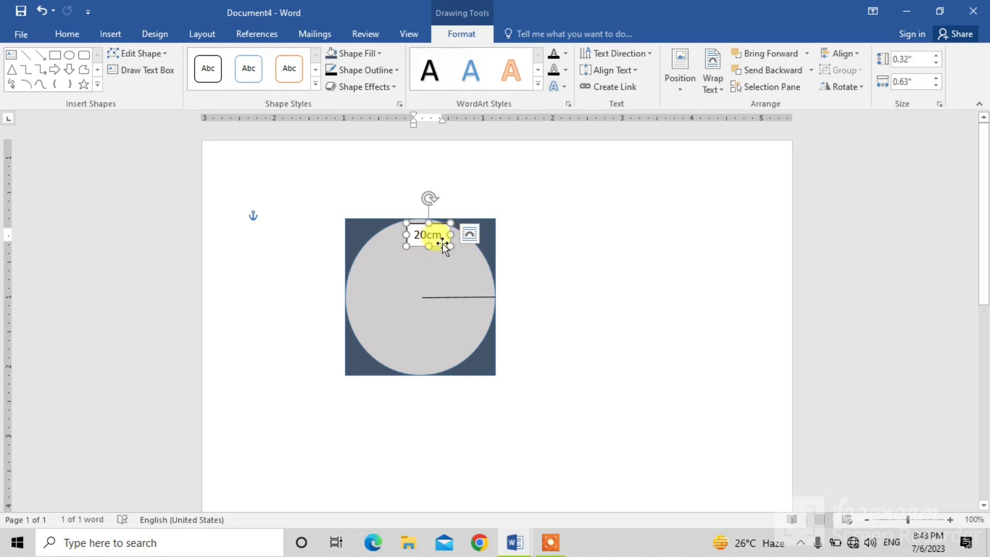
Step: Move the 20cm text box down to sit just above the radius line
left_click_drag(443, 246, 469, 294)
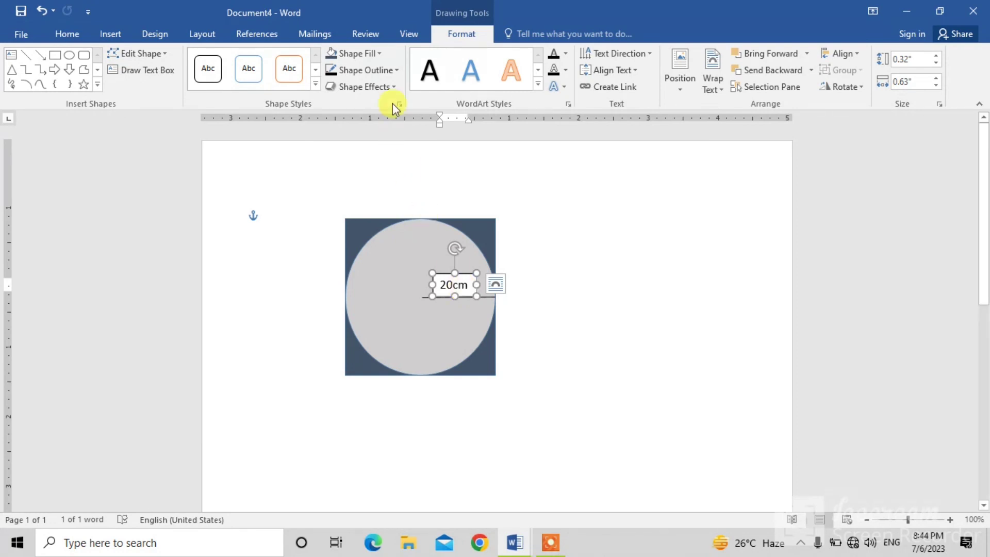
Step: Set the 20cm text box to No Fill and No Outline
left_click(377, 48)
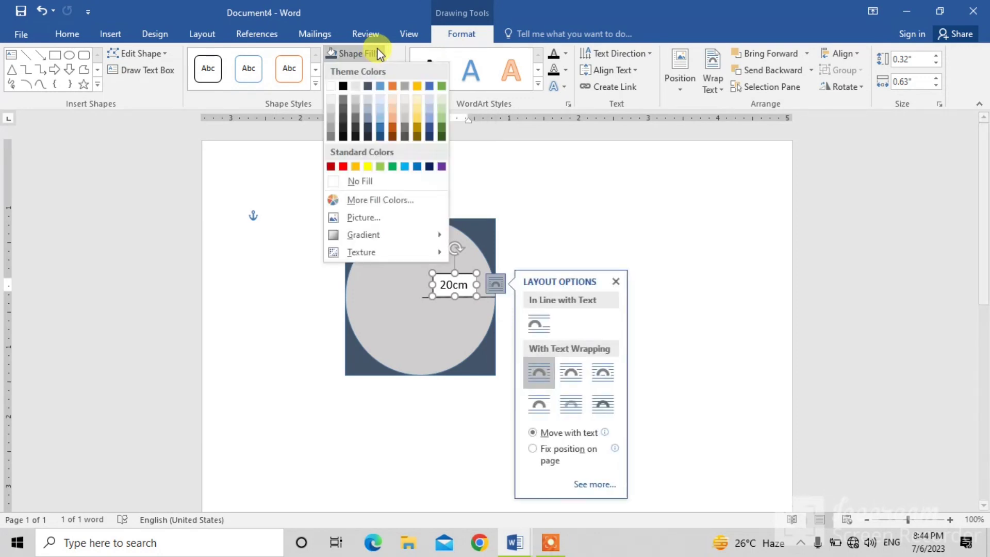
left_click(351, 180)
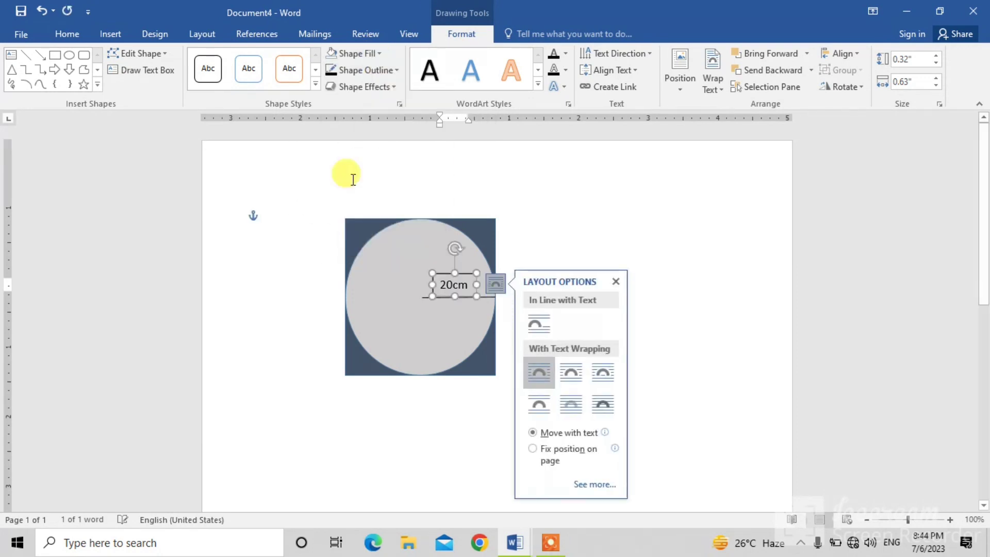
left_click(477, 315)
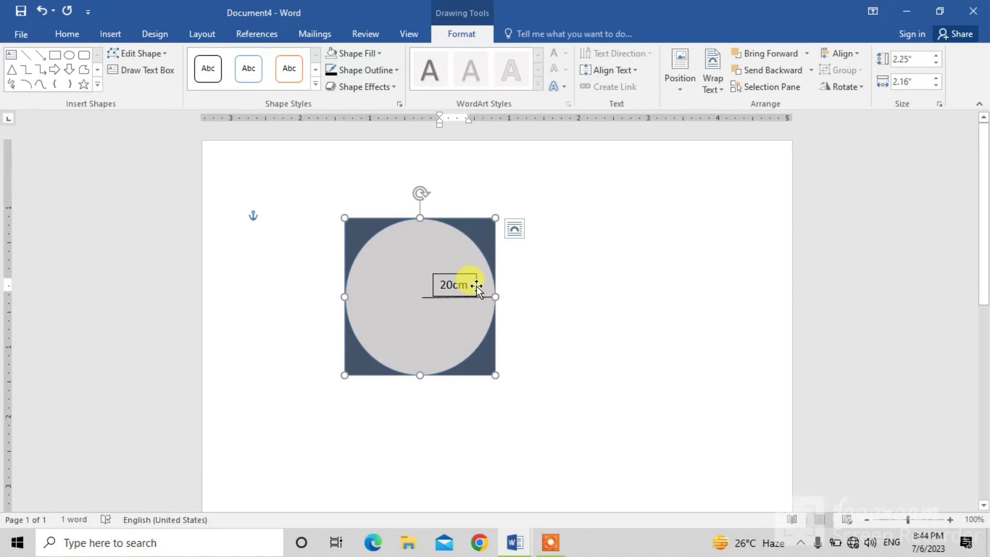
left_click(476, 286)
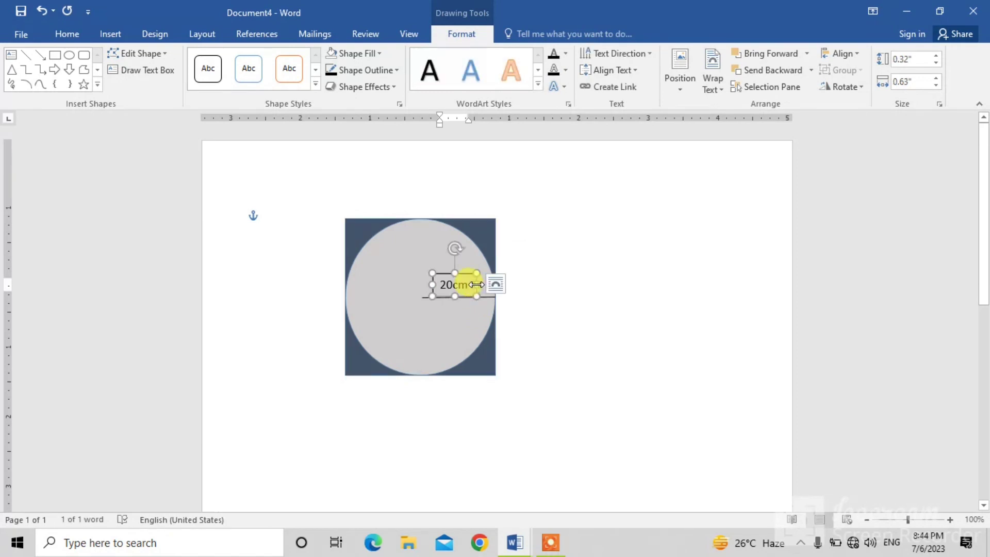
left_click(393, 70)
left_click(354, 202)
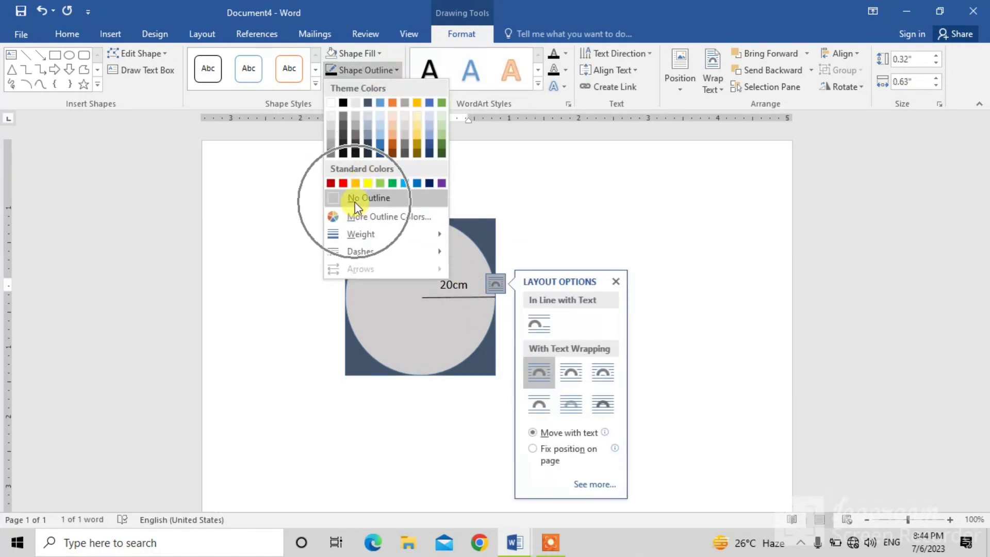
left_click(459, 329)
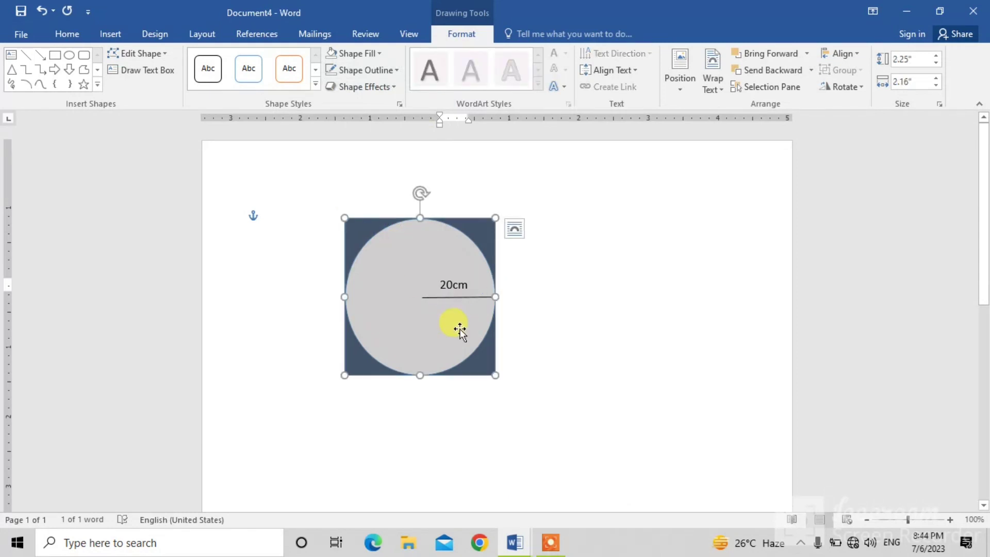